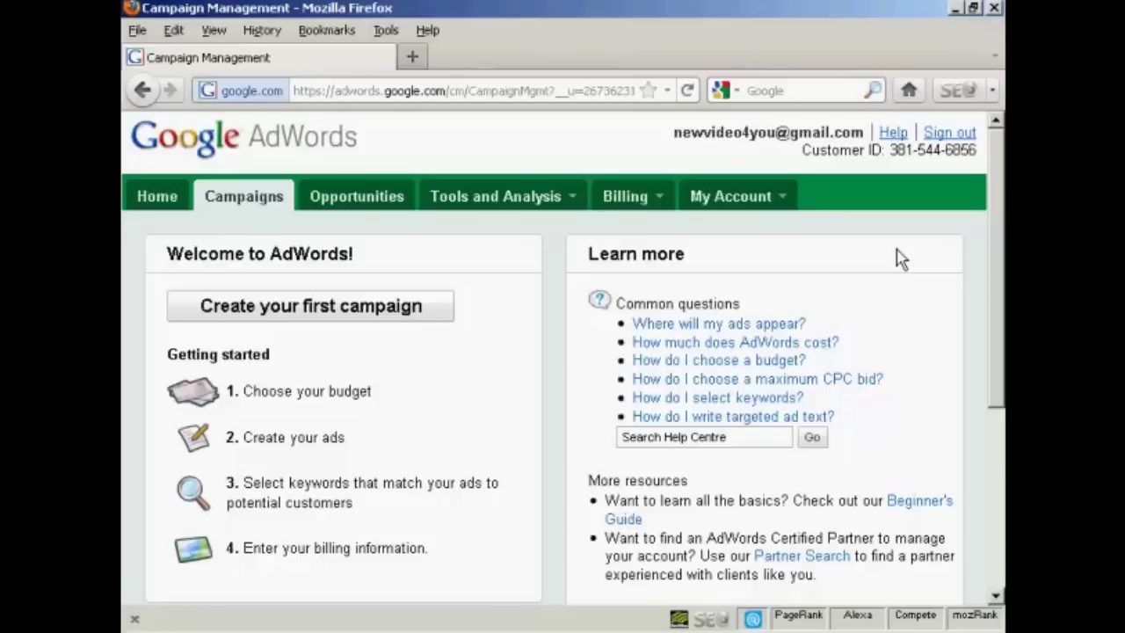
# Step: Open the Contextual Targeting Tool and enter "Dog training, puppy training" as the search phrases
pyautogui.click(570, 199)
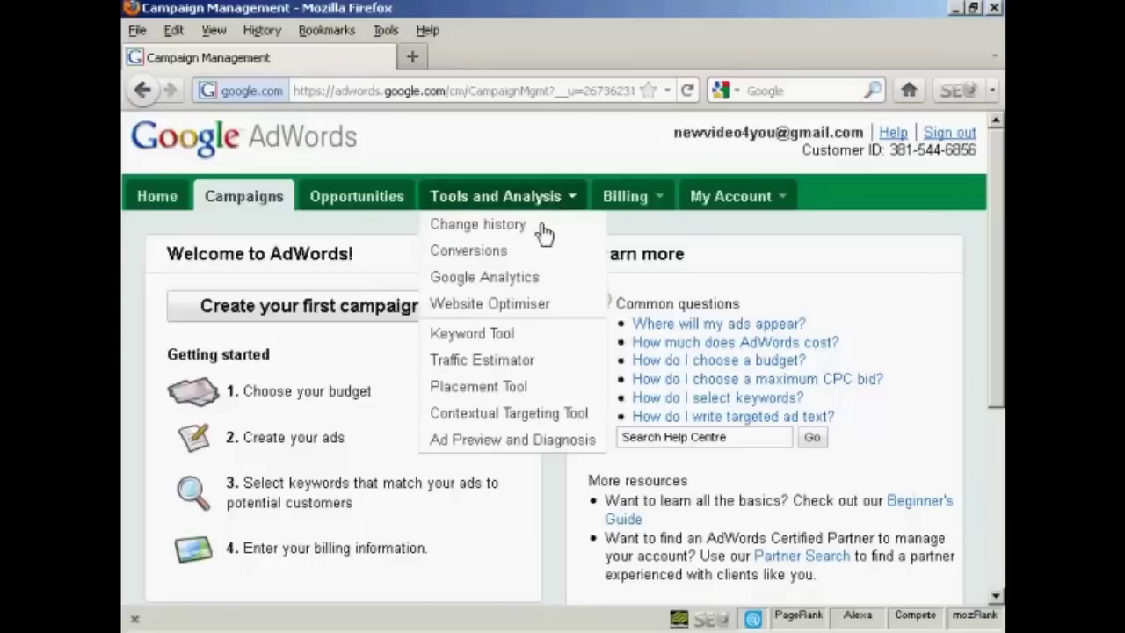
pyautogui.click(583, 418)
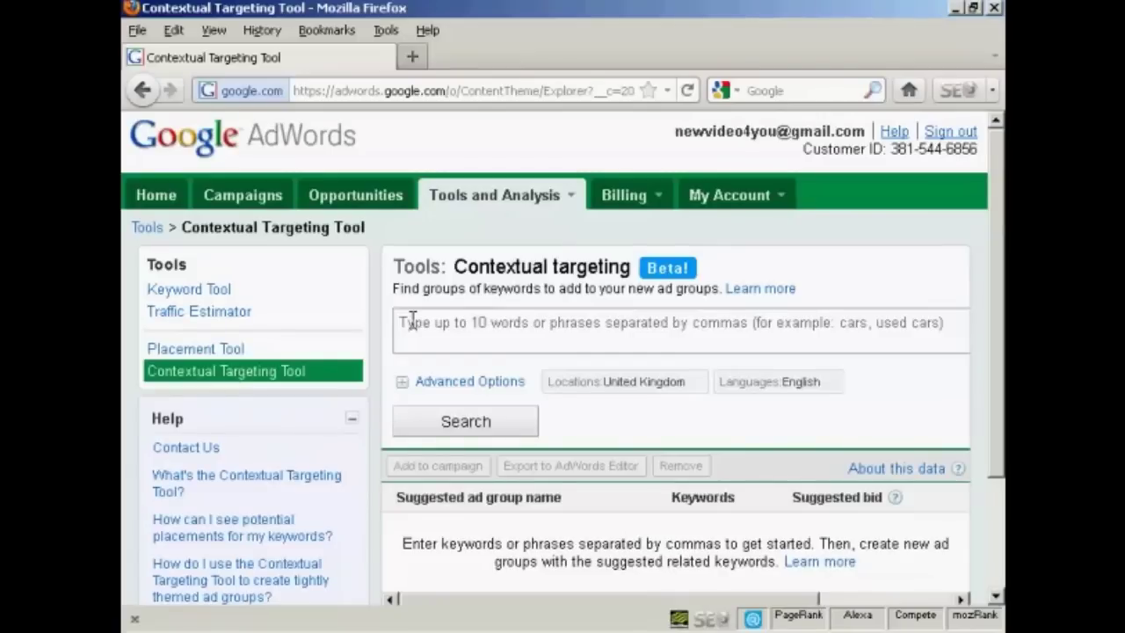
pyautogui.click(413, 322)
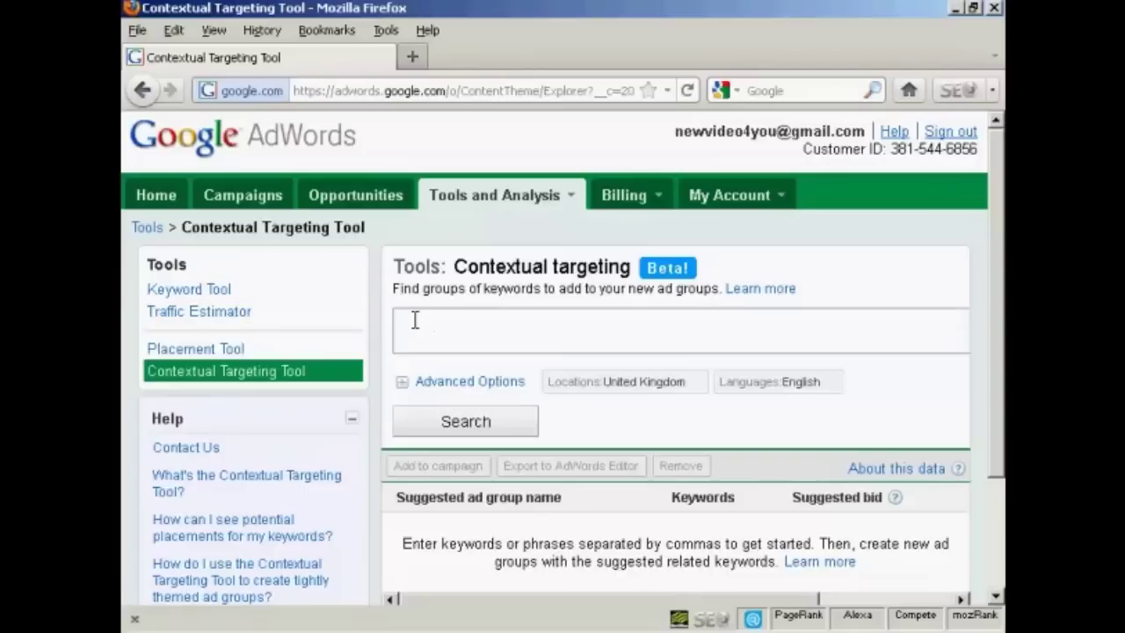
pyautogui.write('Dog training, puppy')
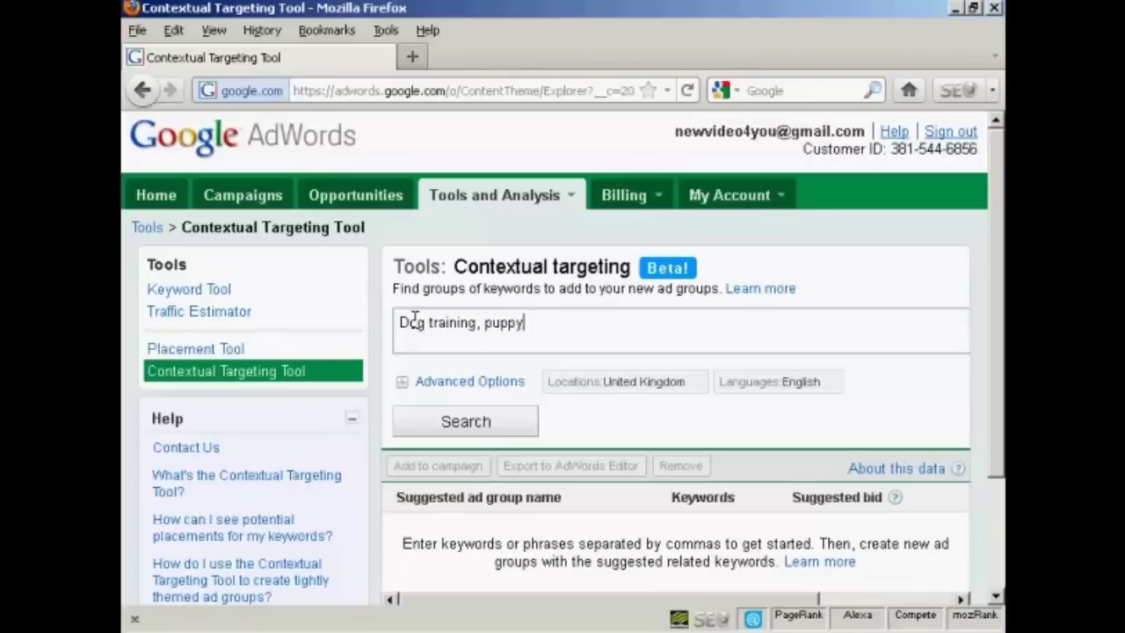
pyautogui.write(' training')
# Step: Set the location to United States in the advanced options and search for suggested ad groups
pyautogui.click(471, 383)
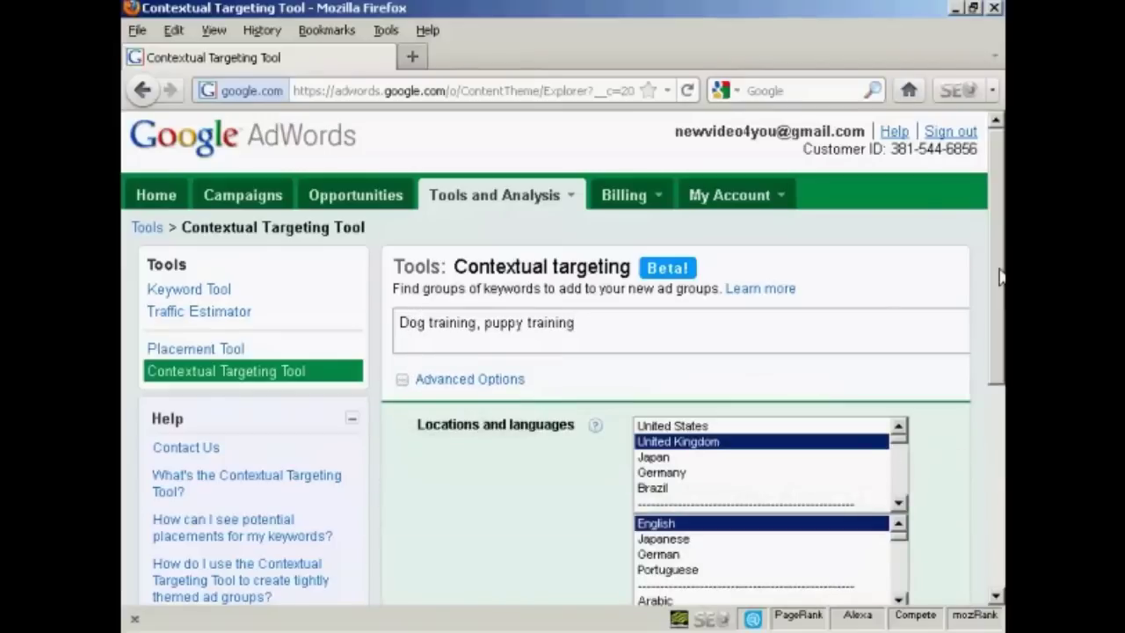
pyautogui.scroll(-2, 1000, 277)
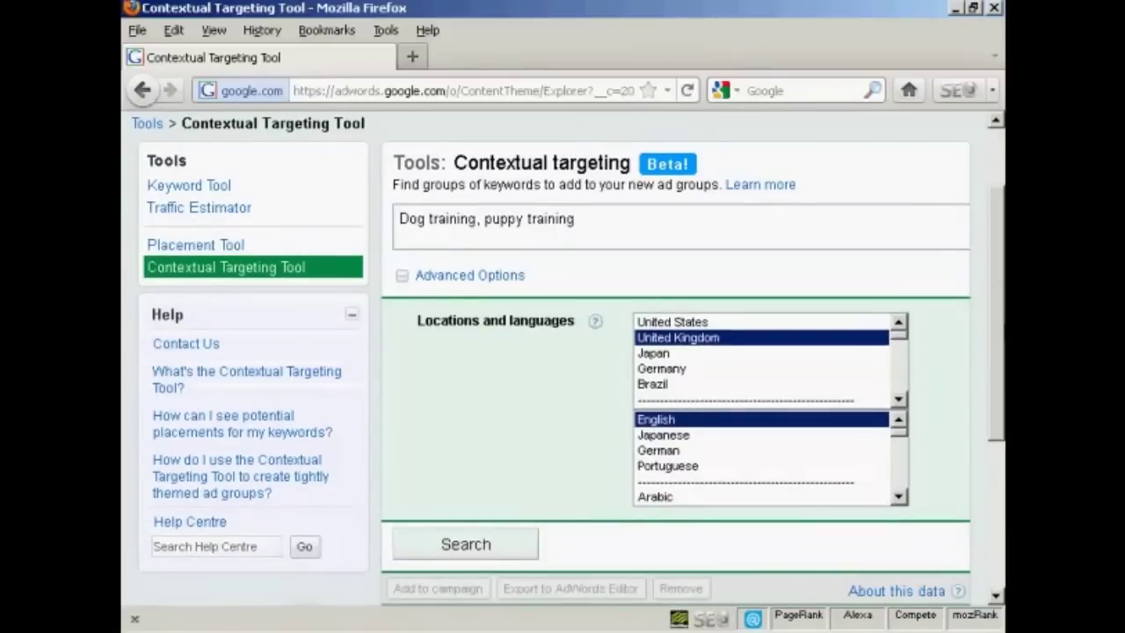
pyautogui.scroll(-1, 562, 358)
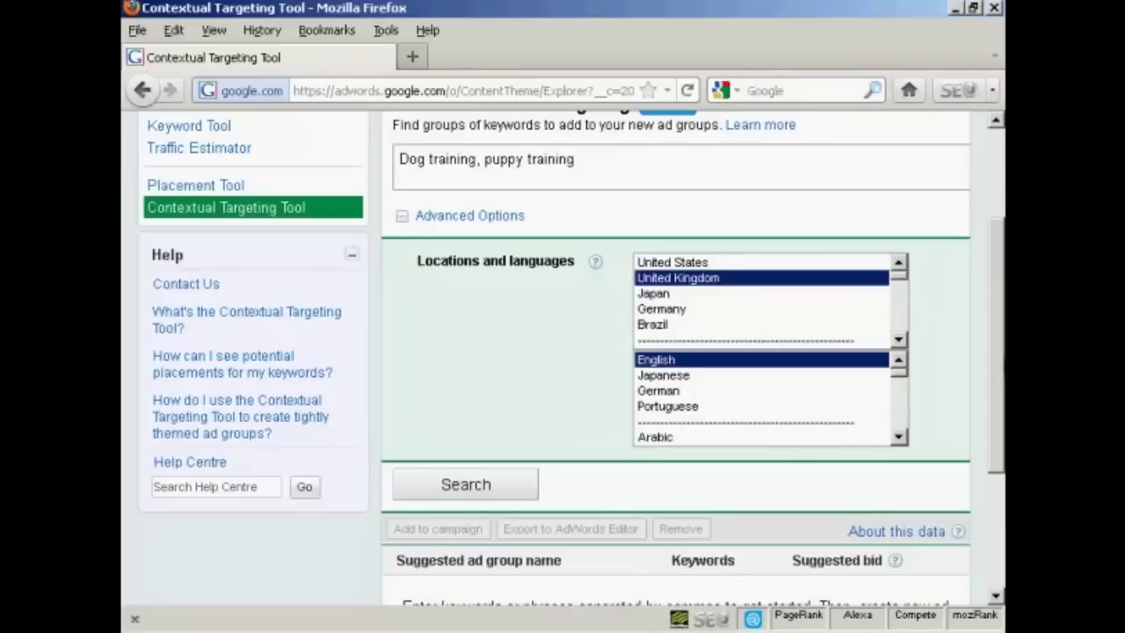
pyautogui.scroll(-1, 562, 358)
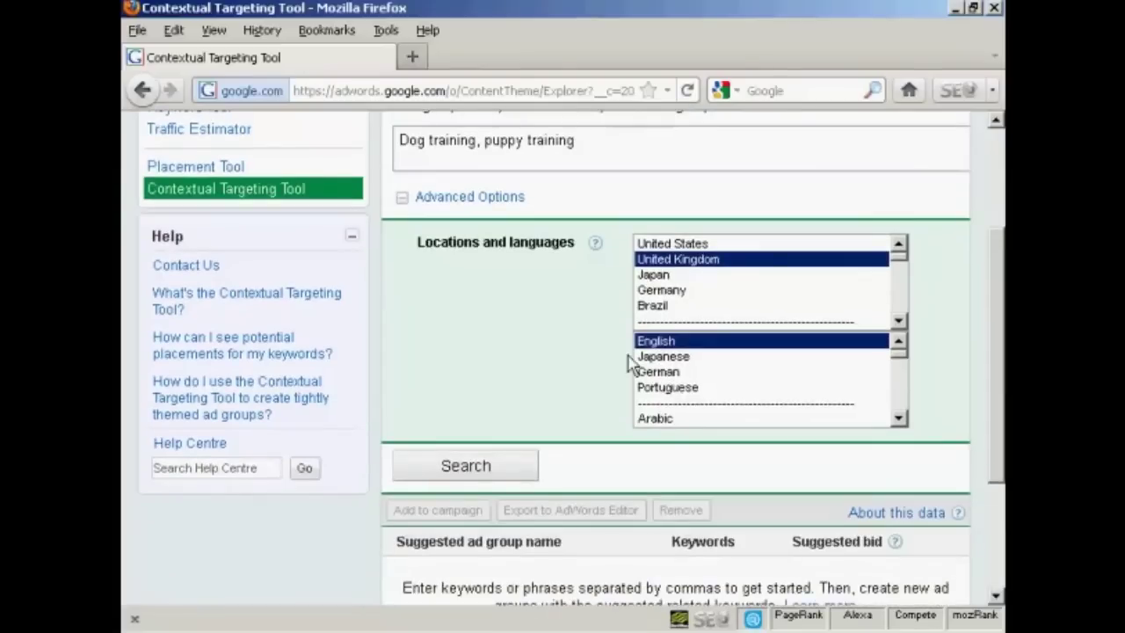
pyautogui.click(683, 244)
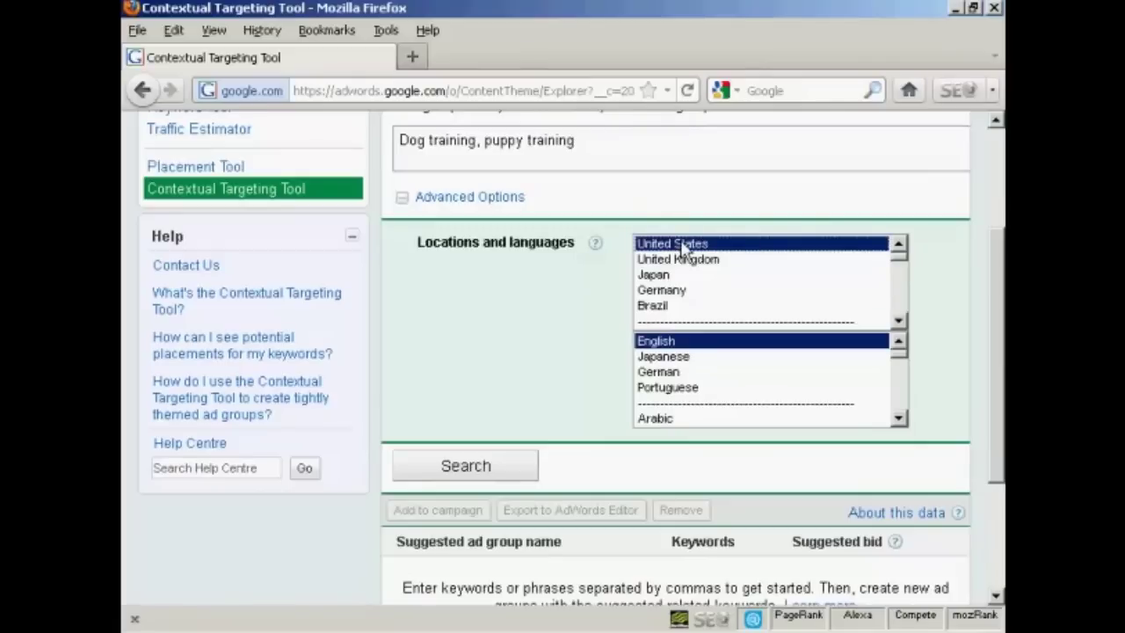
pyautogui.click(482, 474)
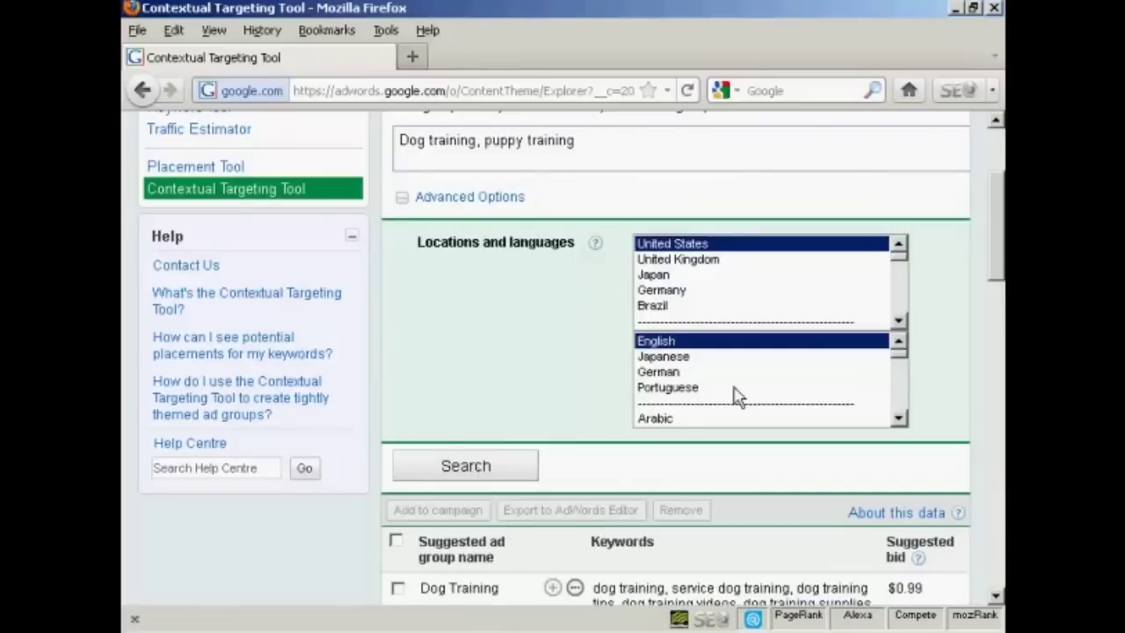
# Step: Collapse the advanced options and remove the Dog Potty Training ad group from the suggestions
pyautogui.click(400, 200)
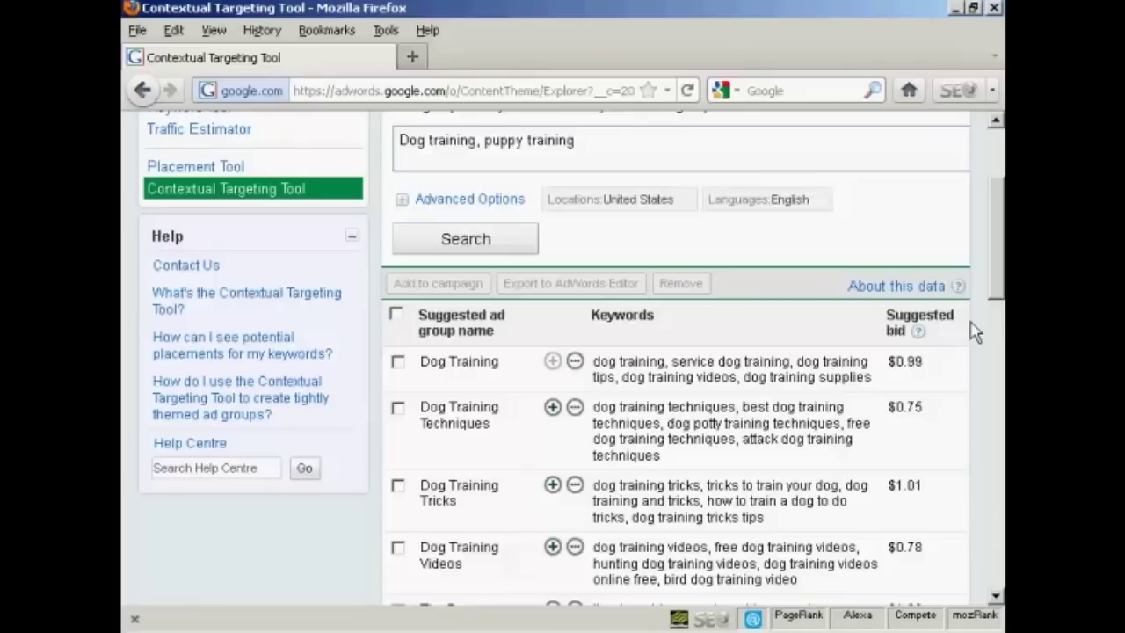
pyautogui.moveTo(1002, 255); pyautogui.dragTo(1001, 296)
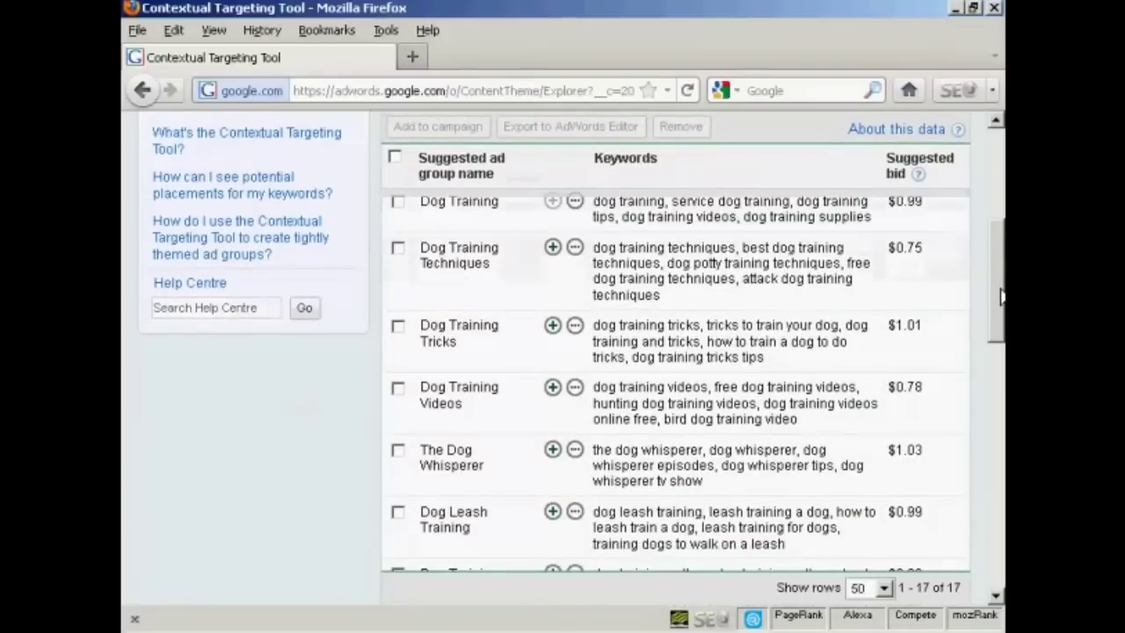
pyautogui.moveTo(1002, 296); pyautogui.dragTo(1002, 297)
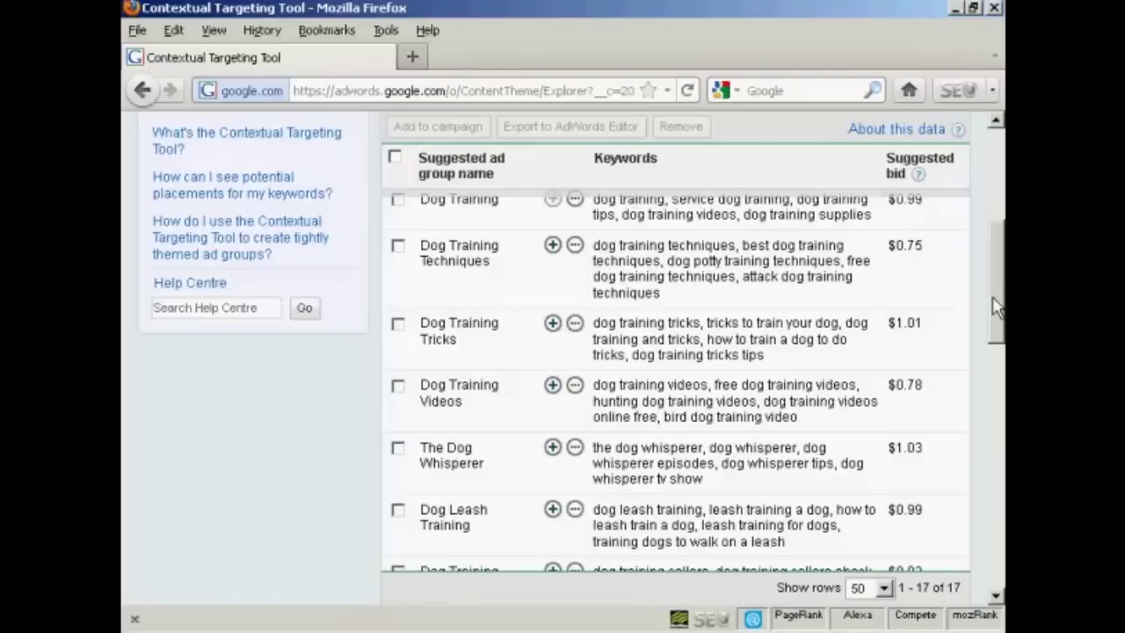
pyautogui.moveTo(995, 306); pyautogui.dragTo(996, 374)
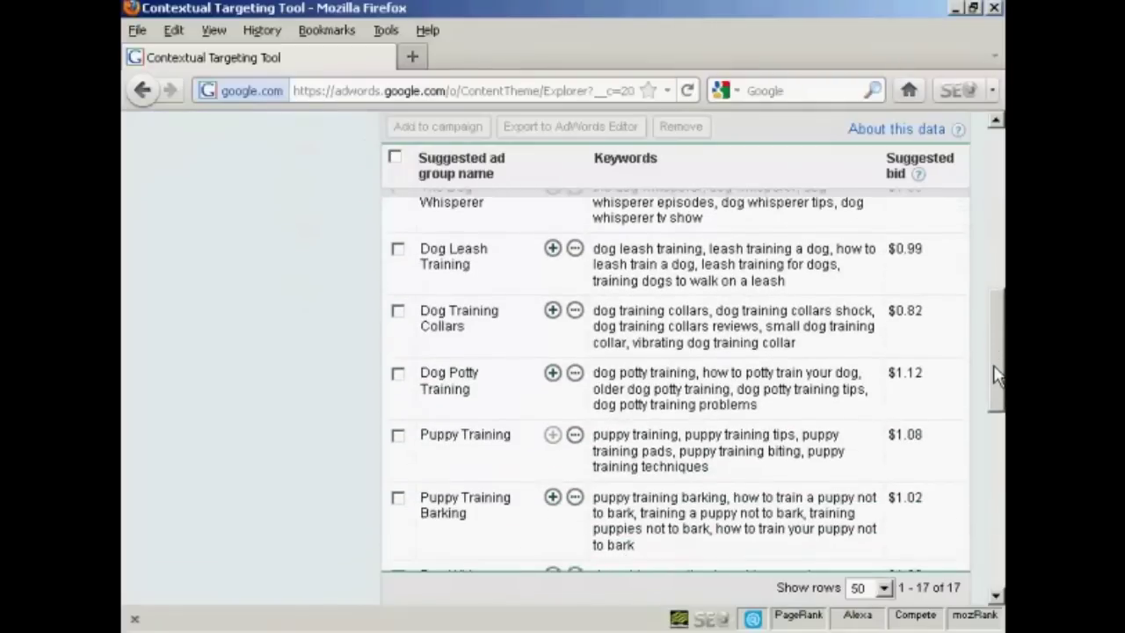
pyautogui.click(398, 376)
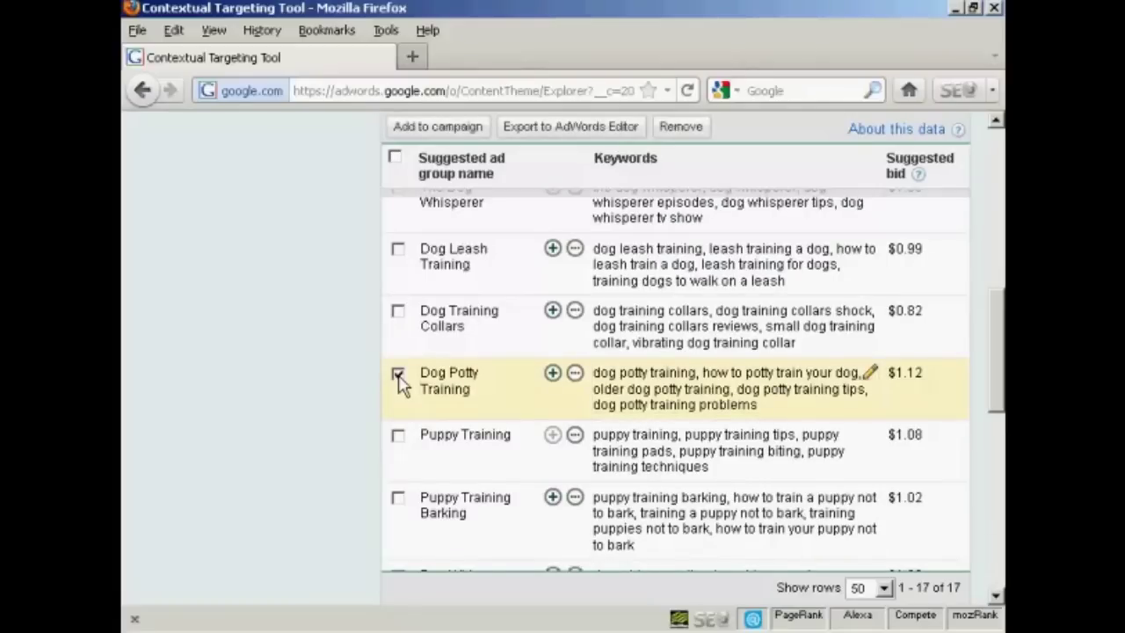
pyautogui.click(687, 134)
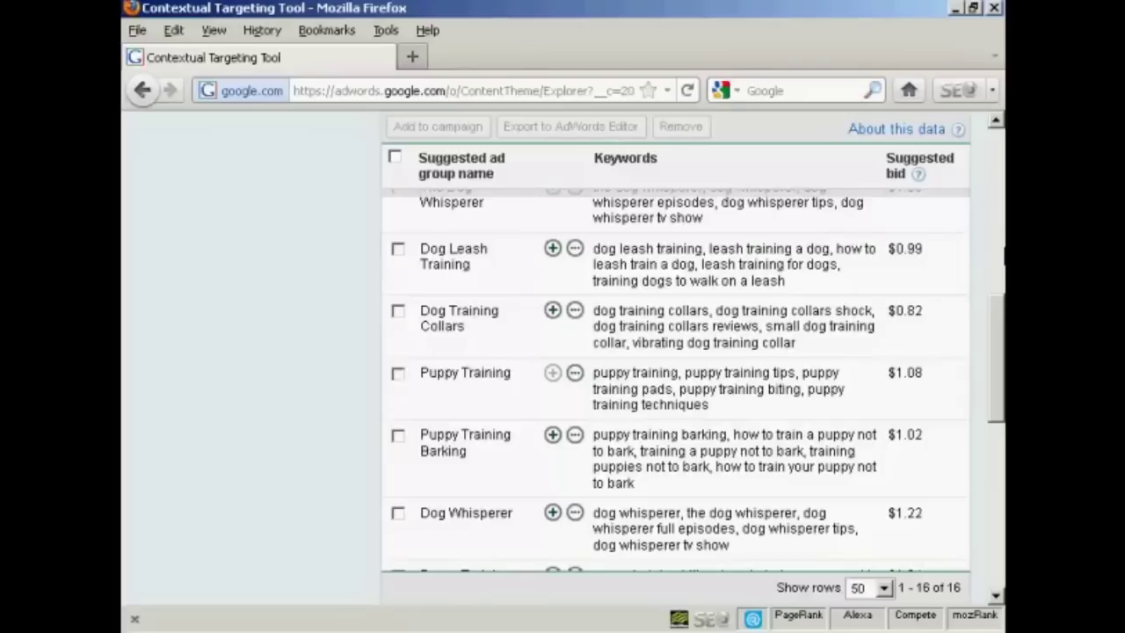
# Step: Expand the Dog Training Techniques ad group into more specific related ad groups
pyautogui.moveTo(1002, 338); pyautogui.dragTo(1001, 229)
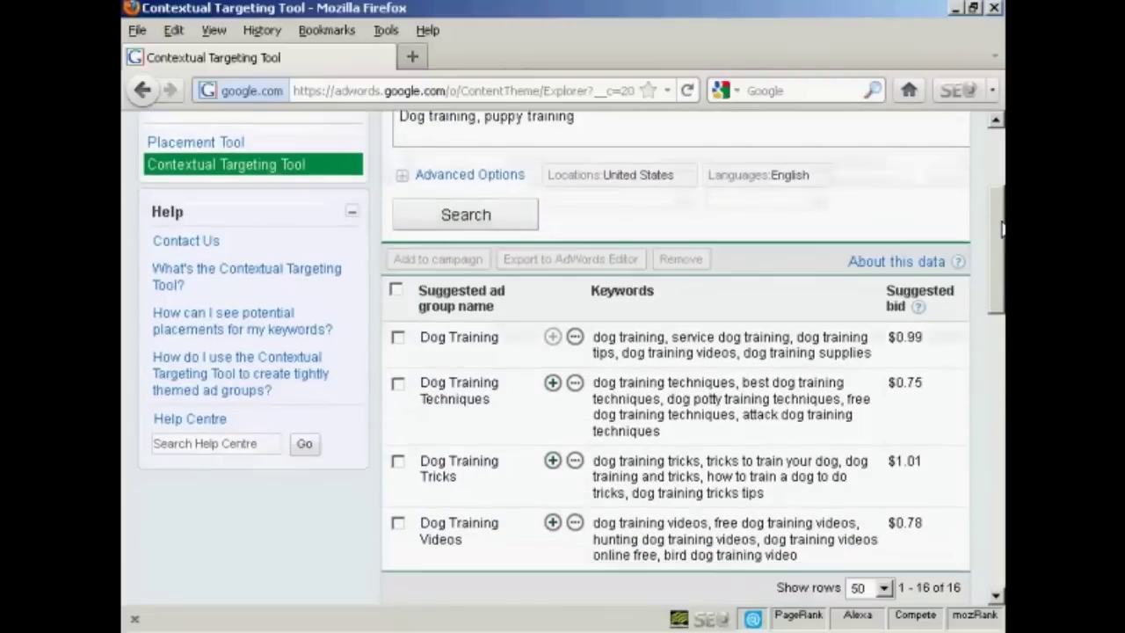
pyautogui.click(552, 384)
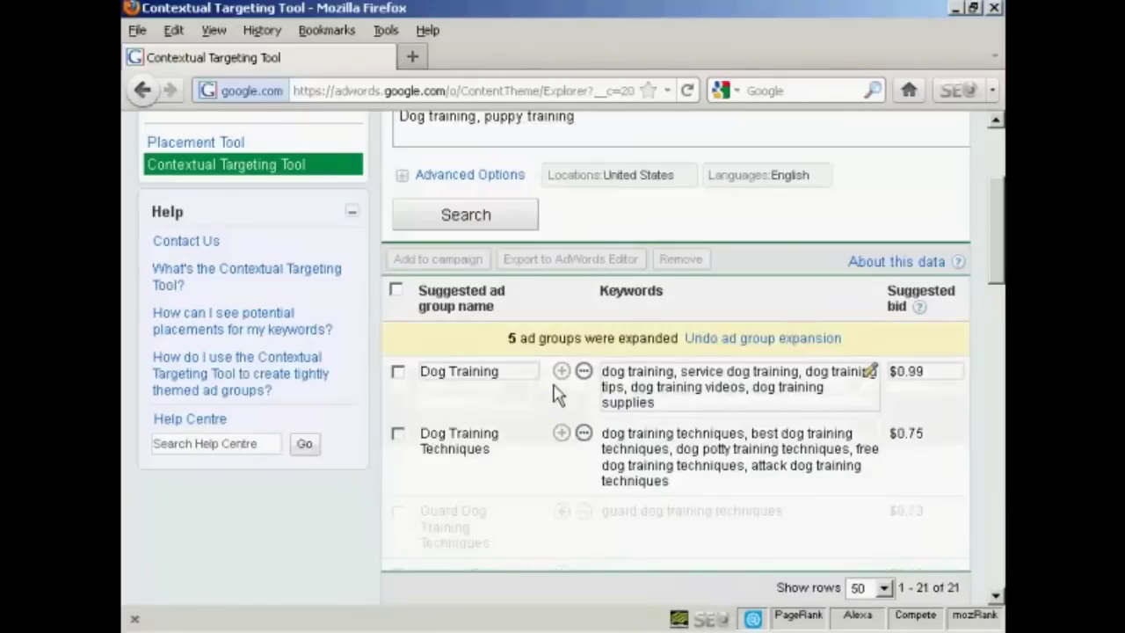
pyautogui.scroll(-3, 1000, 296)
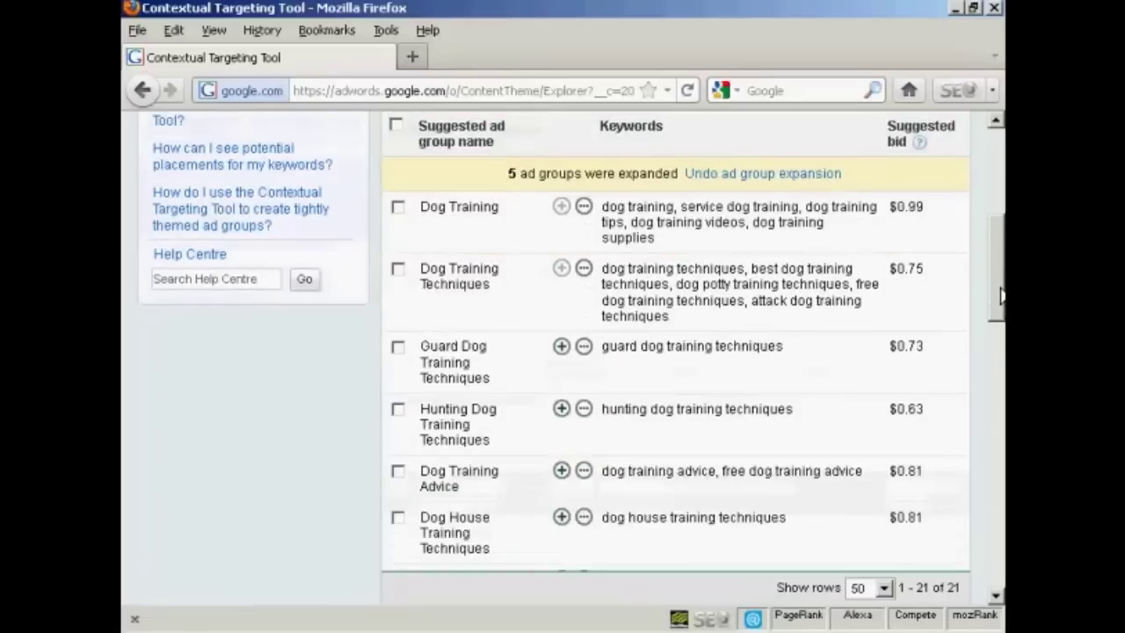
# Step: Remove the Guard Dog Training Techniques ad group from the expanded suggestions
pyautogui.moveTo(1000, 296); pyautogui.dragTo(1000, 309)
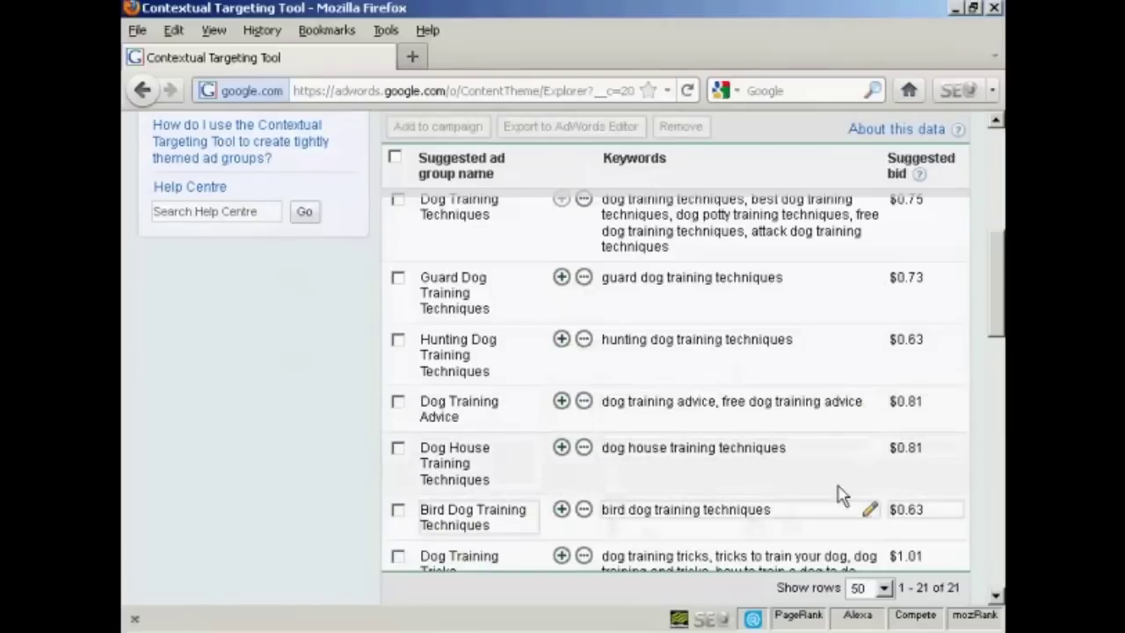
pyautogui.moveTo(996, 314); pyautogui.dragTo(998, 318)
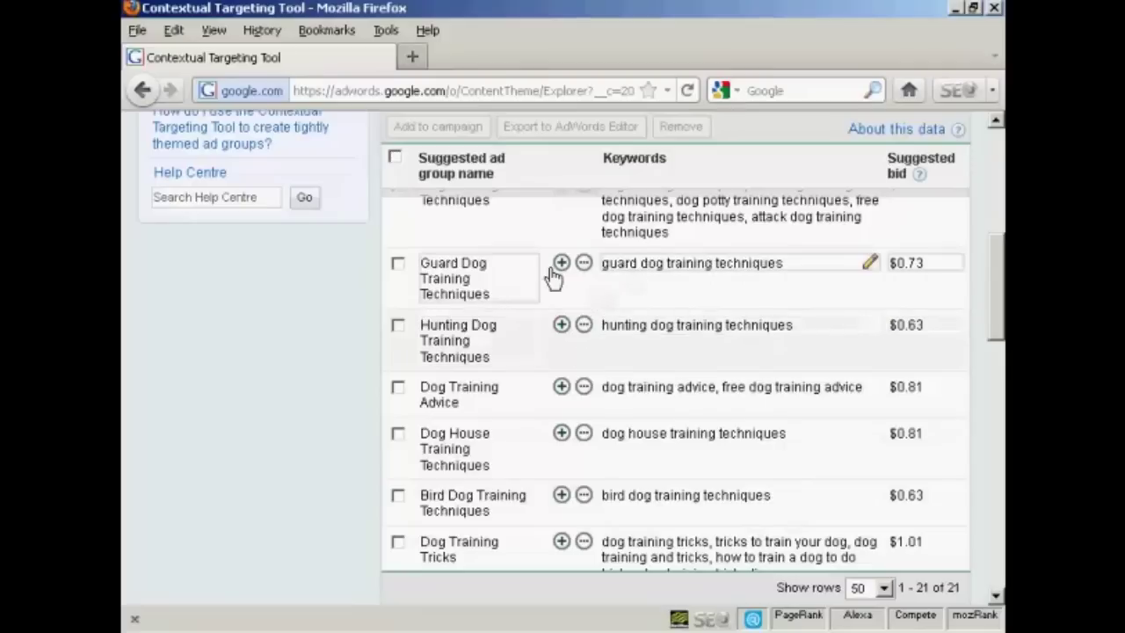
pyautogui.click(397, 263)
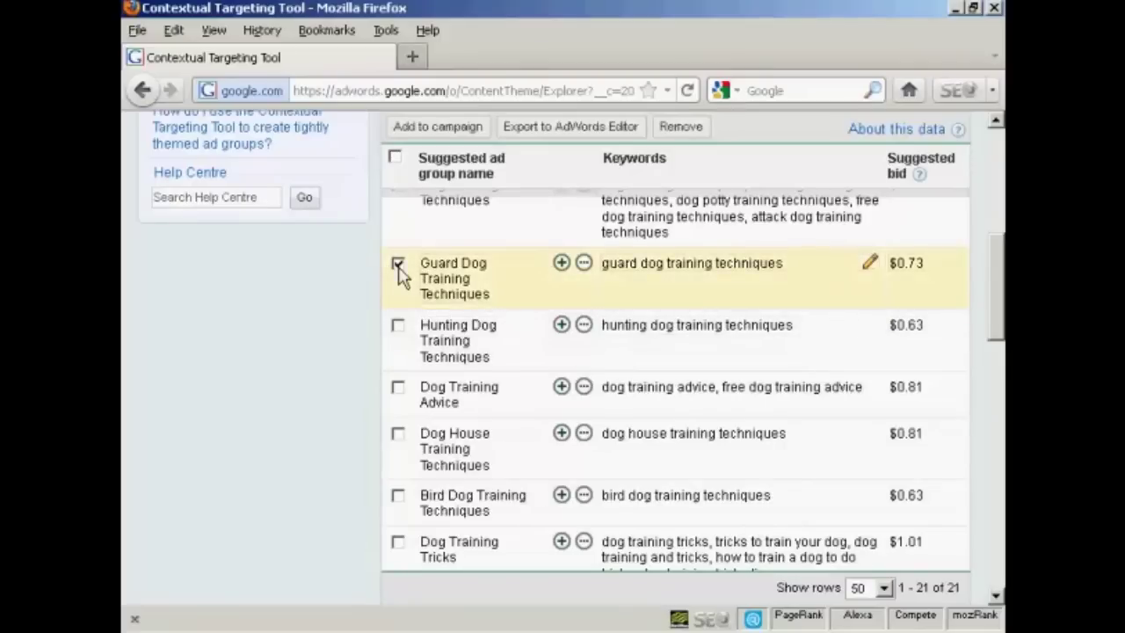
pyautogui.click(682, 127)
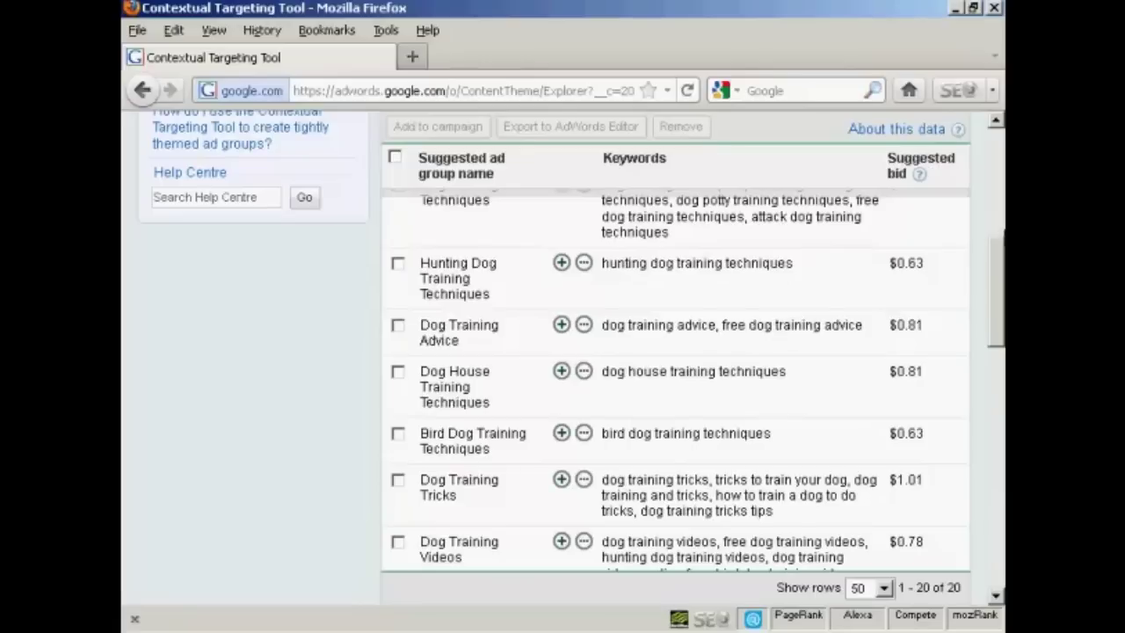
# Step: Undo the ad group expansion
pyautogui.moveTo(999, 280); pyautogui.dragTo(998, 217)
pyautogui.scroll(5, 999, 219)
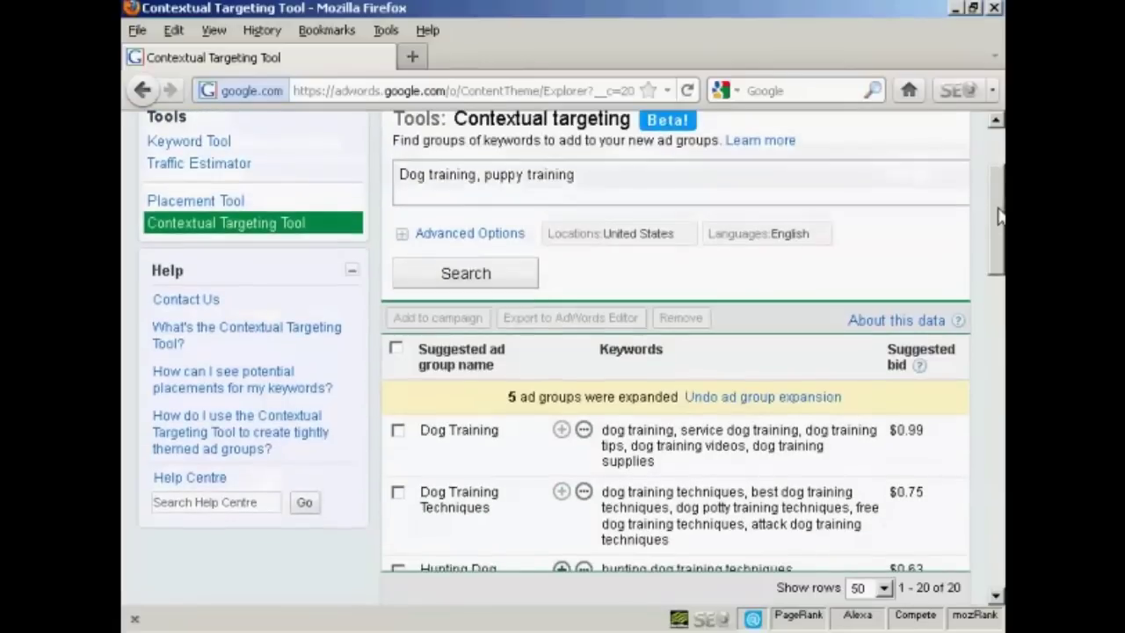
pyautogui.click(795, 404)
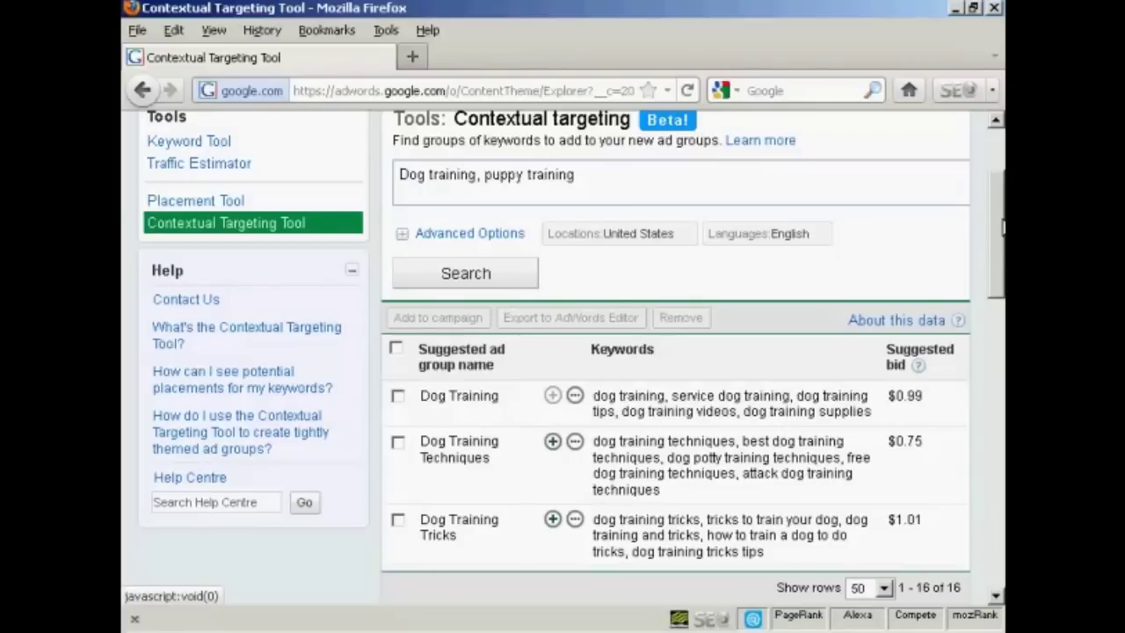
# Step: Examine the predicted placements for Dog Training Techniques, expanding boostanycar.com and then all sites, and return to the results
pyautogui.moveTo(1003, 227); pyautogui.dragTo(1002, 253)
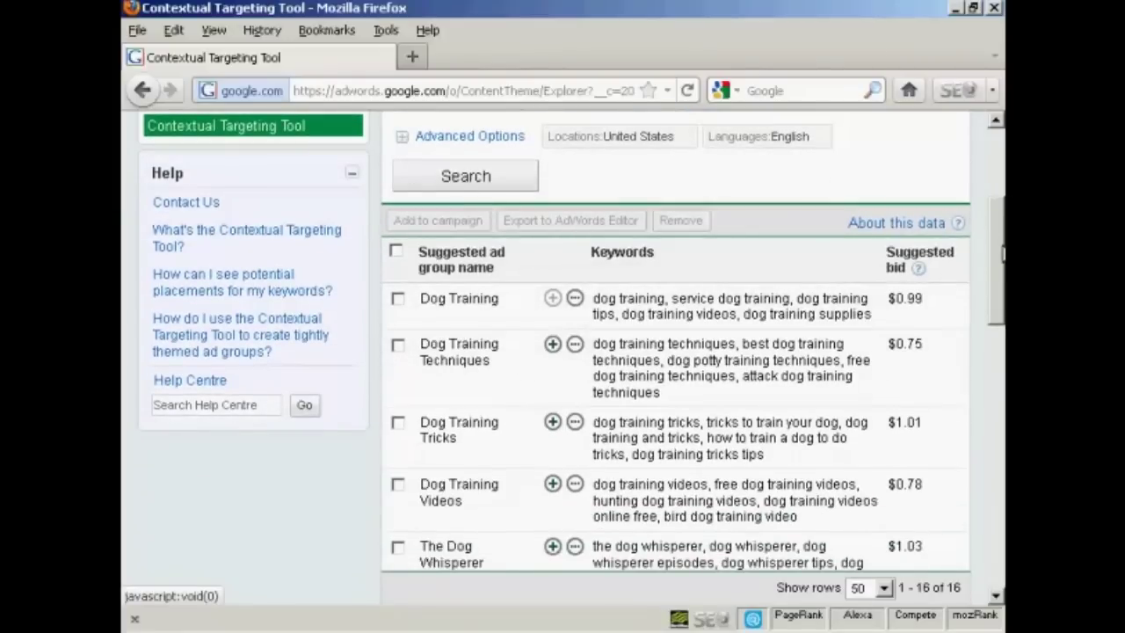
pyautogui.click(575, 347)
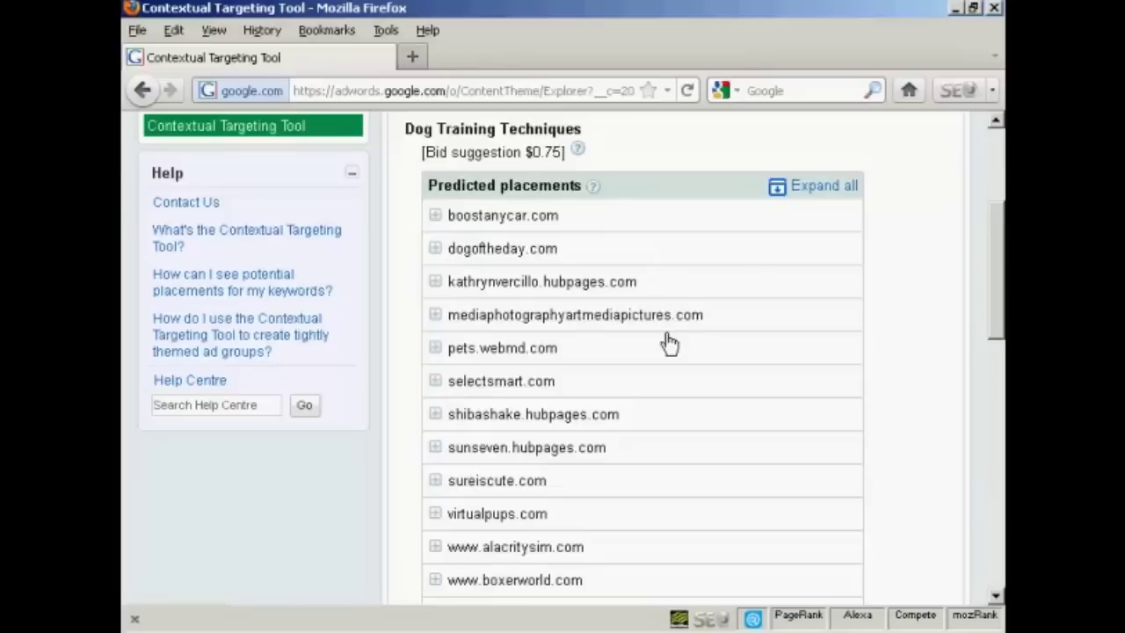
pyautogui.click(435, 216)
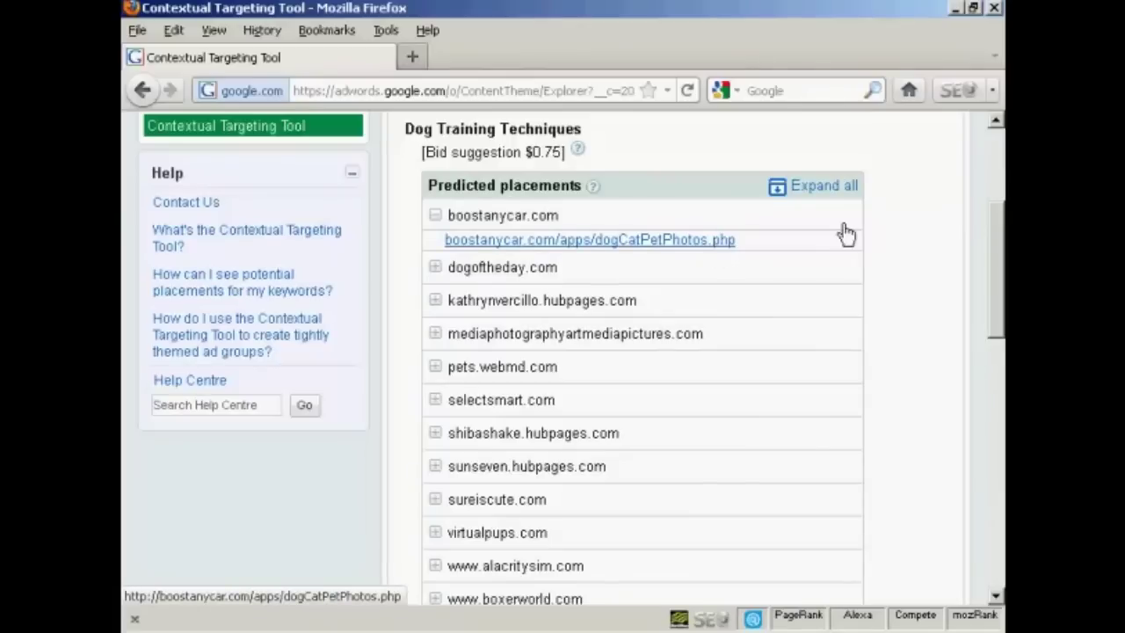
pyautogui.click(823, 186)
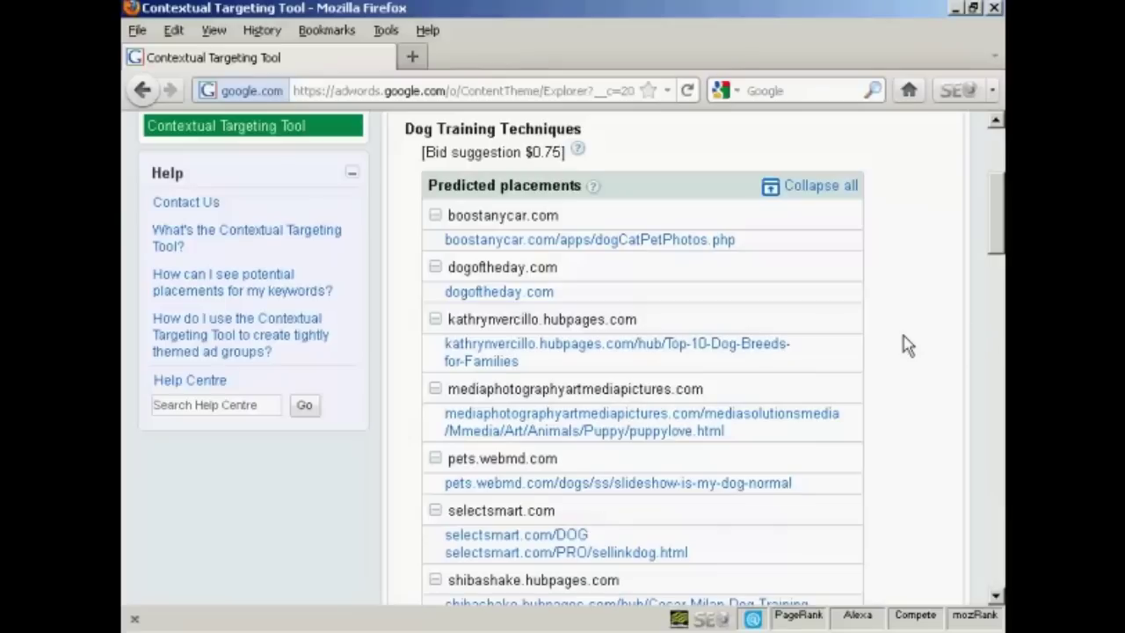
pyautogui.moveTo(999, 187); pyautogui.dragTo(1000, 162)
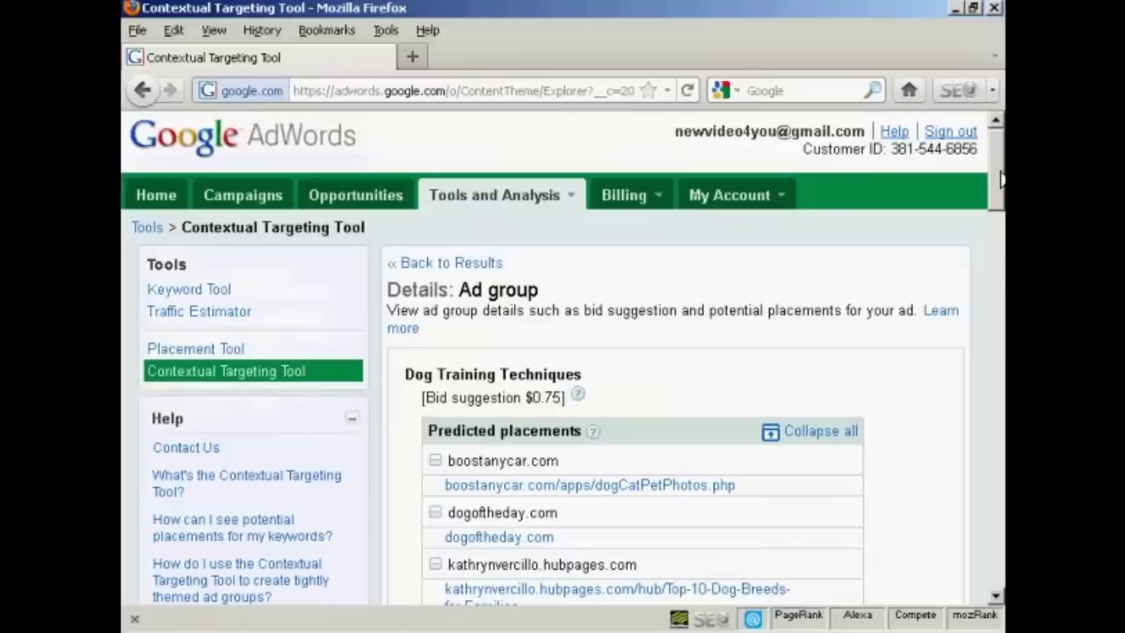
pyautogui.click(449, 264)
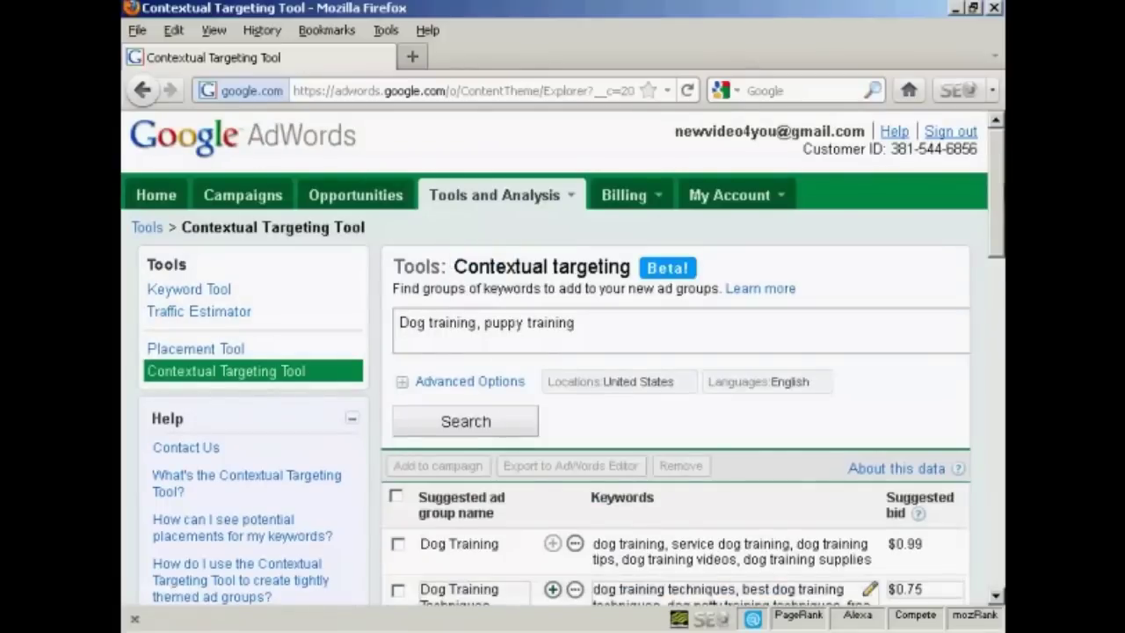
# Step: Select the Dog Training, Dog Training Techniques and Dog Training Tricks ad groups in the suggestions
pyautogui.moveTo(1002, 197); pyautogui.dragTo(1003, 227)
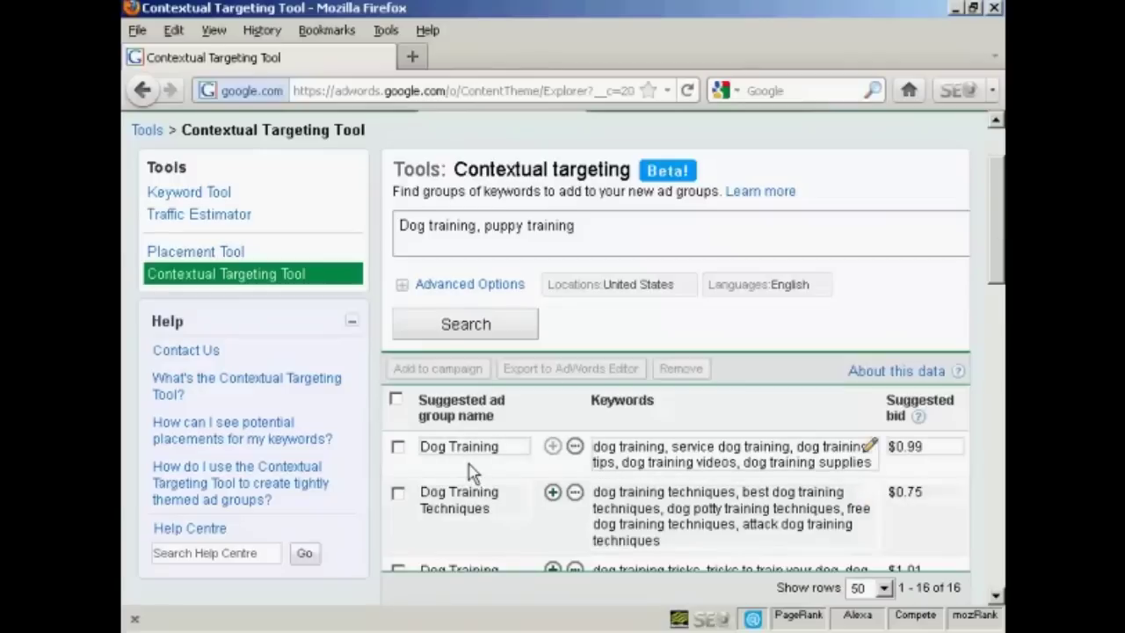
pyautogui.click(397, 447)
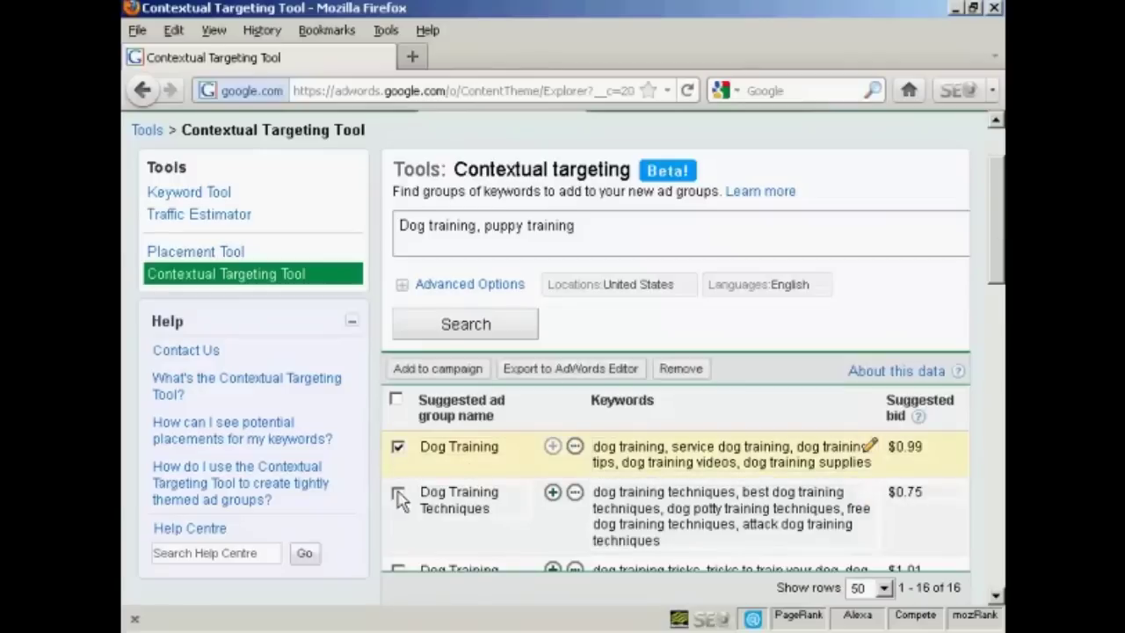
pyautogui.click(398, 495)
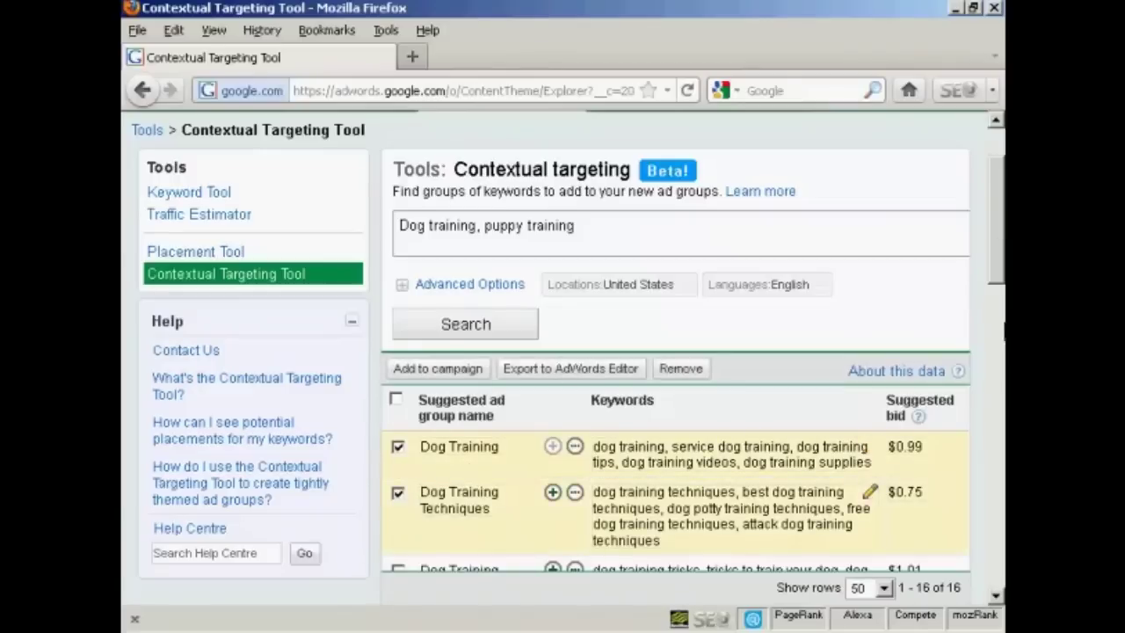
pyautogui.moveTo(1001, 211); pyautogui.dragTo(1001, 263)
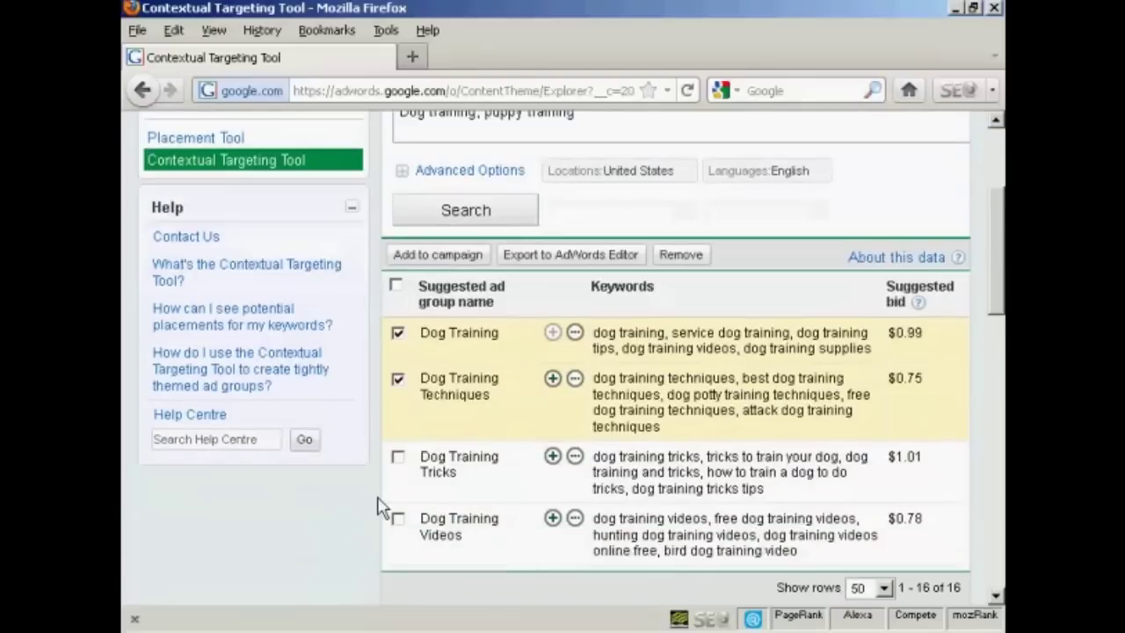
pyautogui.click(398, 458)
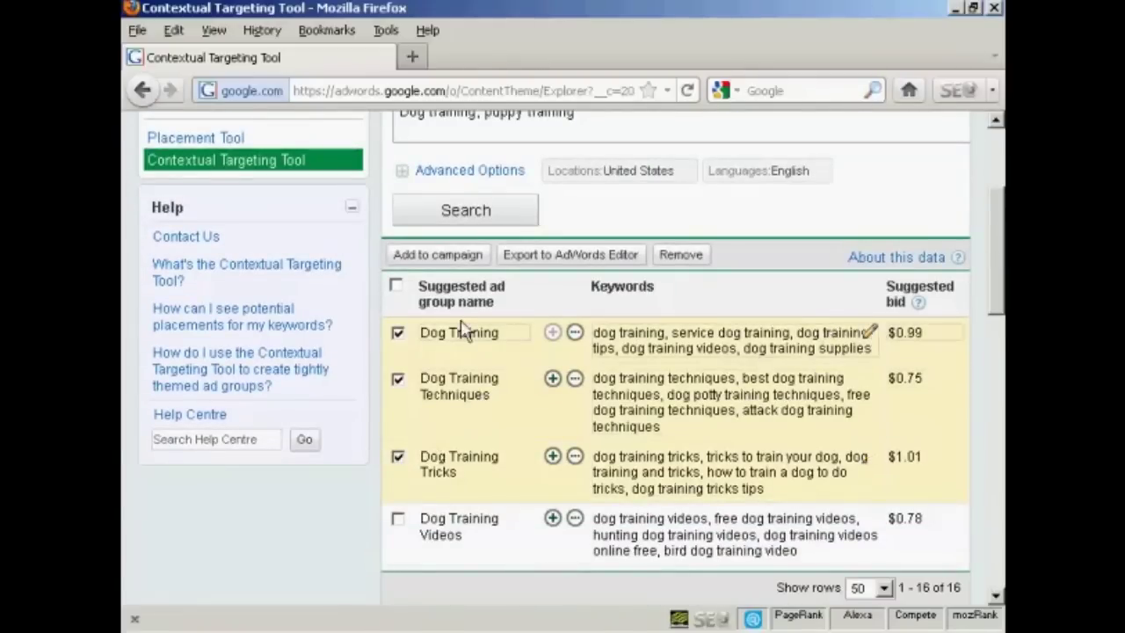
# Step: Select all suggested ad groups at once and clear the whole selection again
pyautogui.click(396, 286)
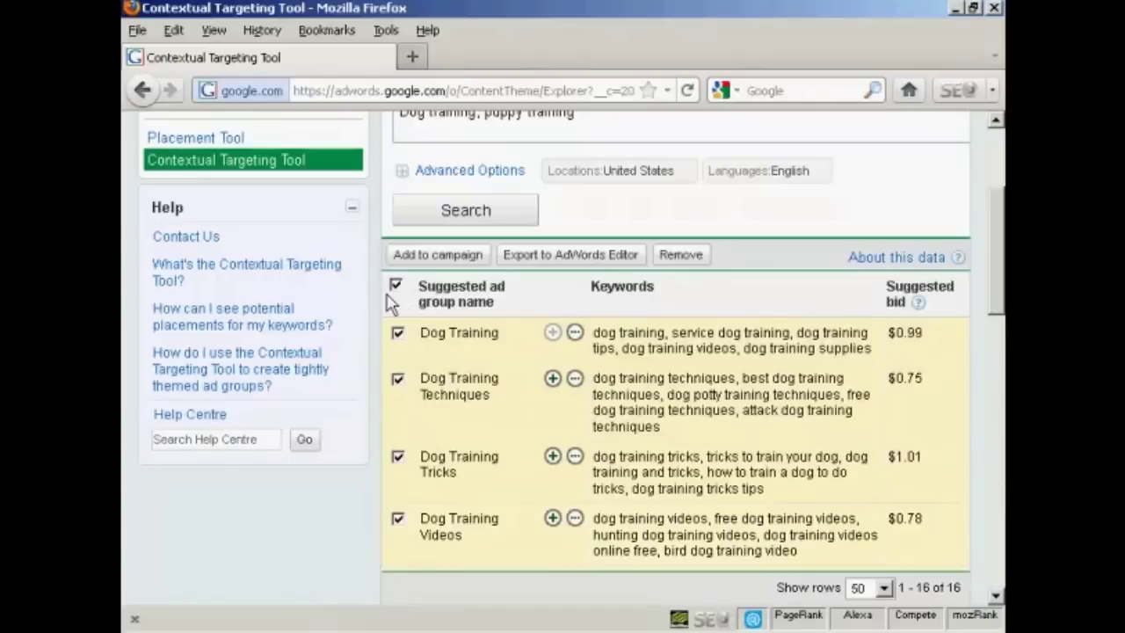
pyautogui.click(396, 286)
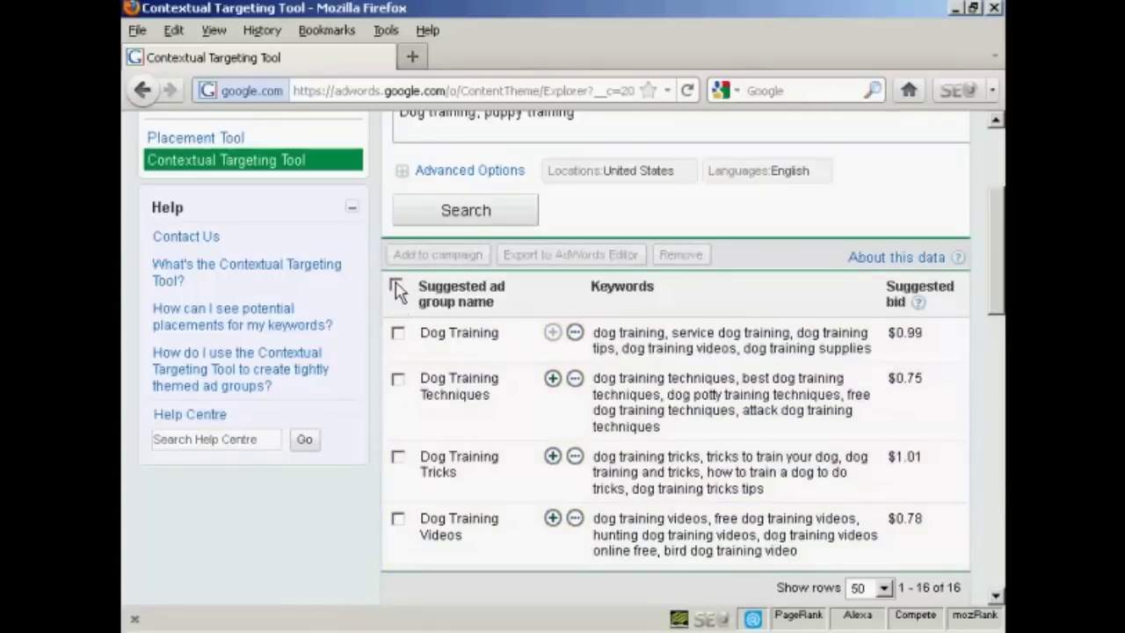
# Step: Select only the Dog Training Techniques, Dog Training Tricks and Dog Training Videos ad groups
pyautogui.click(397, 378)
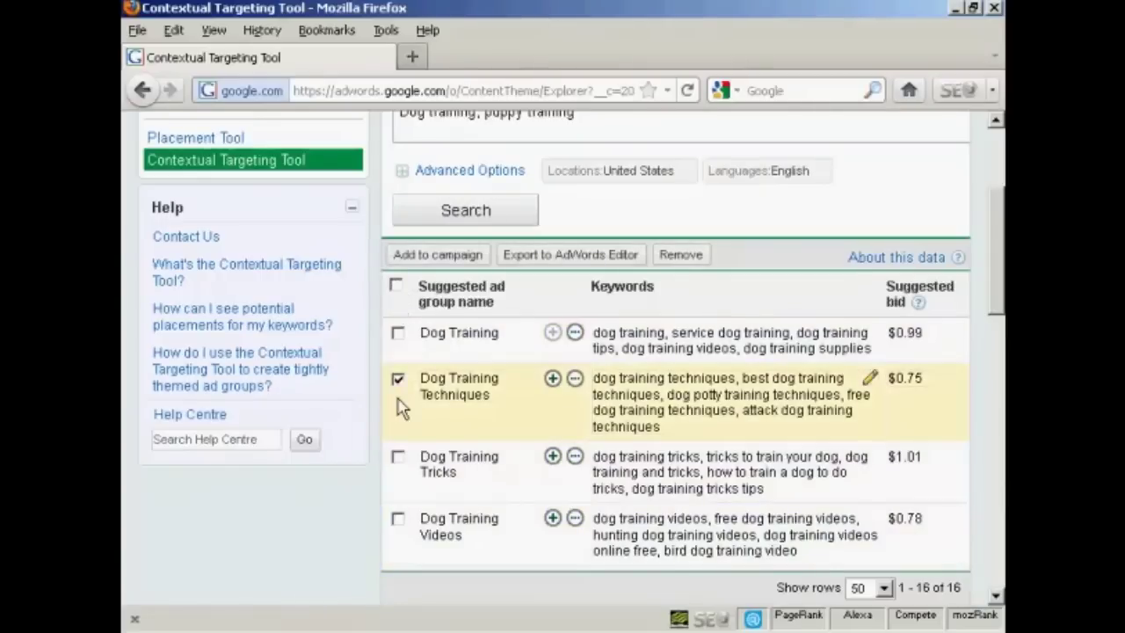
pyautogui.click(397, 458)
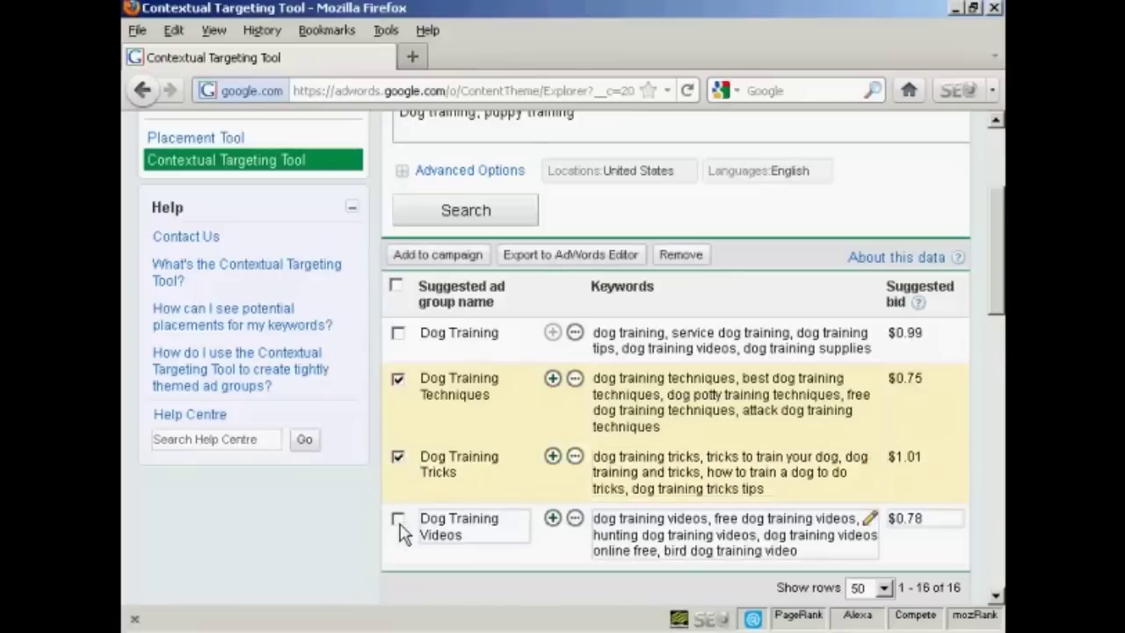
pyautogui.click(399, 520)
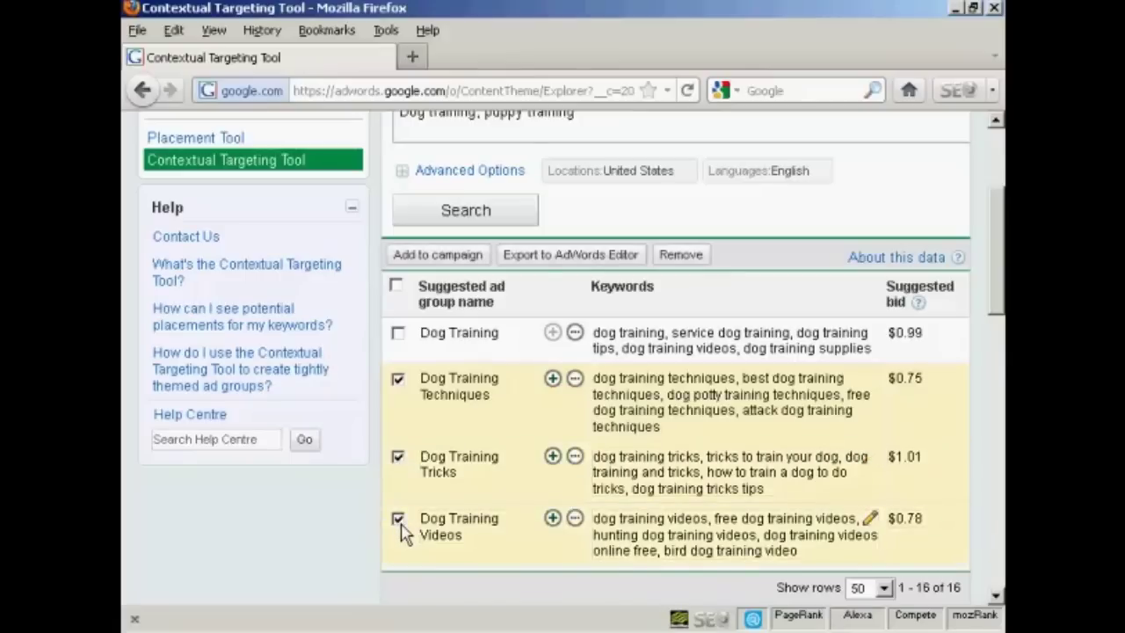
# Step: Export the selected ad groups for AdWords Editor without a campaign name, save the CSV file and close the download list
pyautogui.click(575, 256)
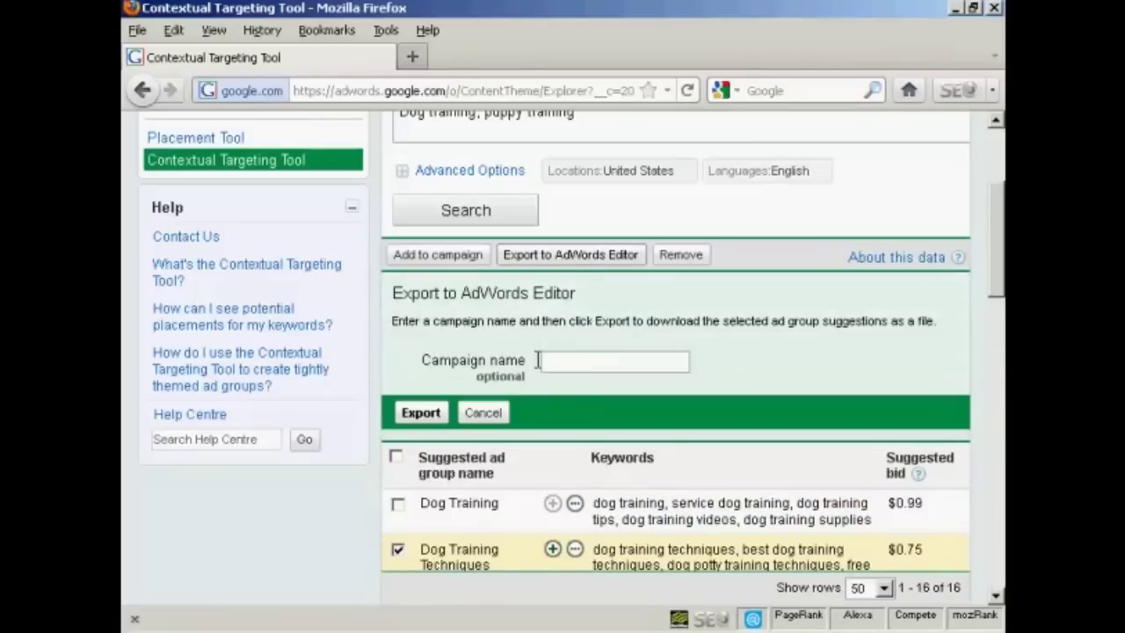
pyautogui.click(435, 415)
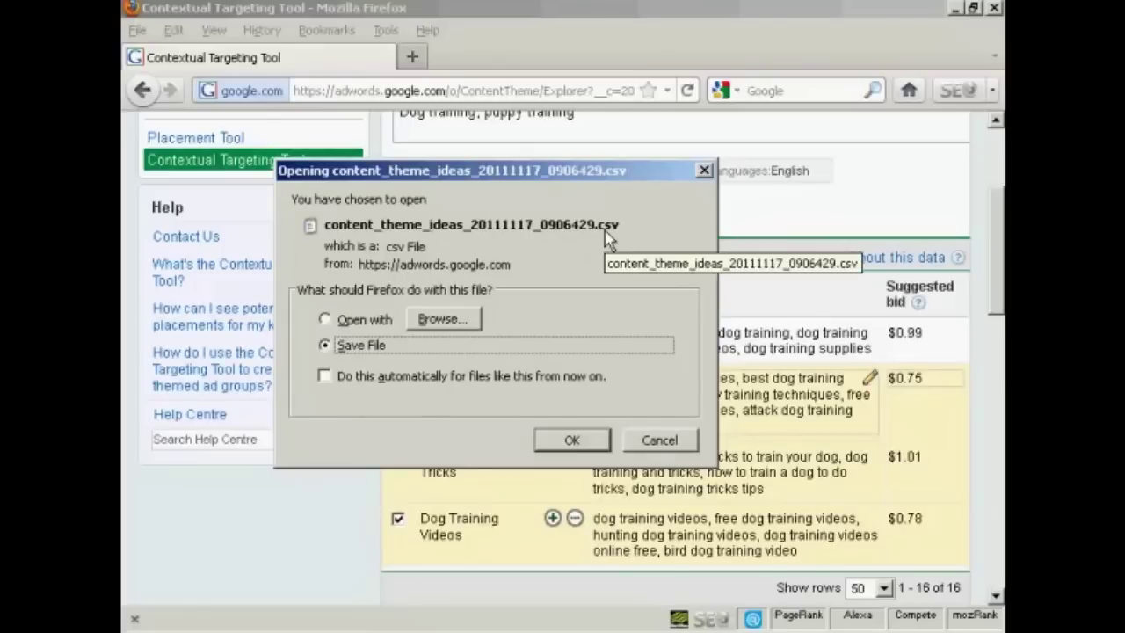
pyautogui.click(572, 441)
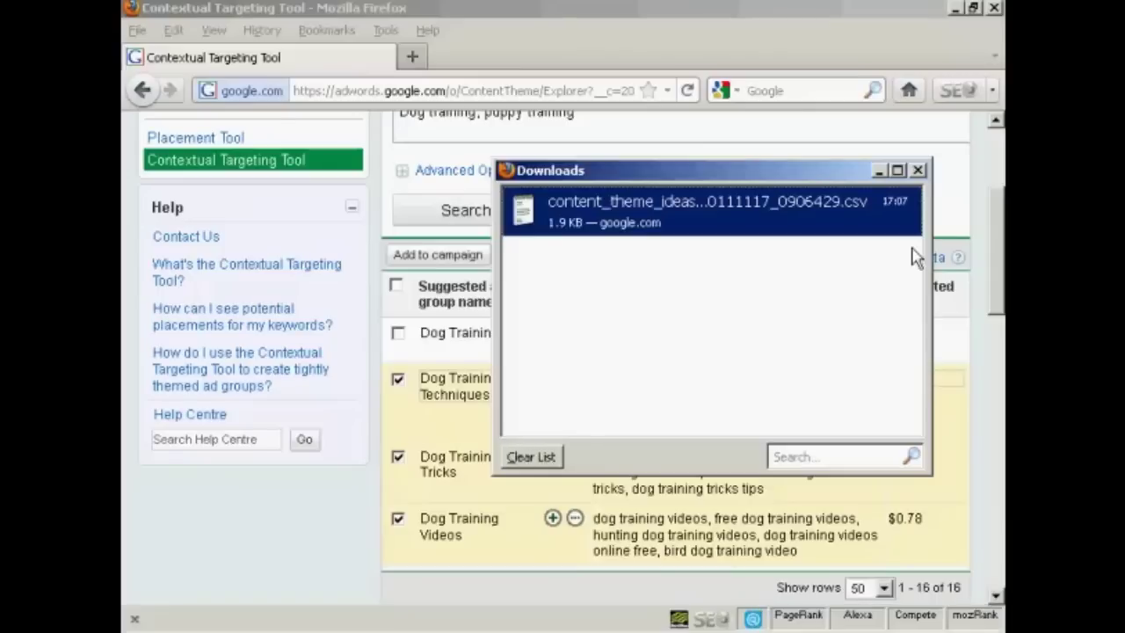
pyautogui.click(915, 170)
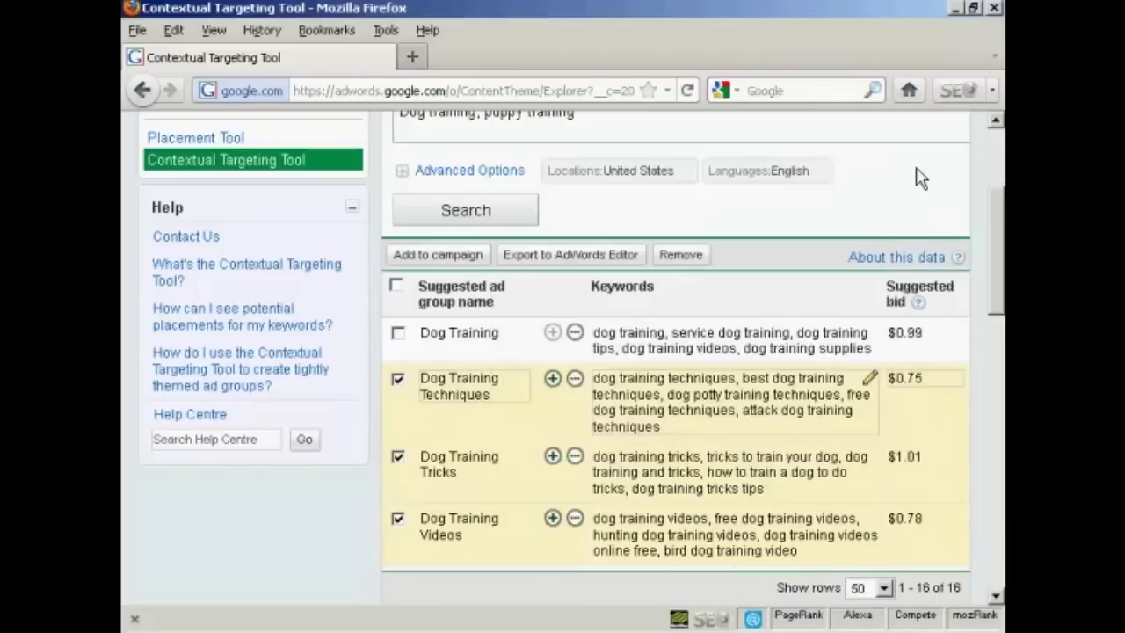